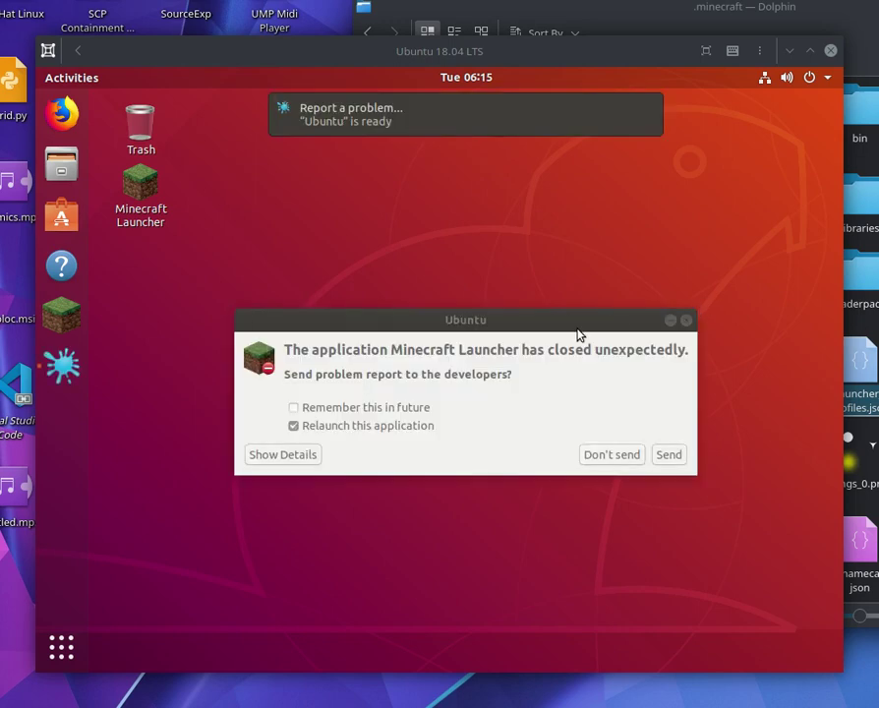
Step: Dismiss the launcher crash report unsent, remembering the choice and not relaunching
{"action": "left_click", "coordinate": [633, 331]}
{"action": "left_click_drag", "start_coordinate": [604, 333], "coordinate": [603, 298]}
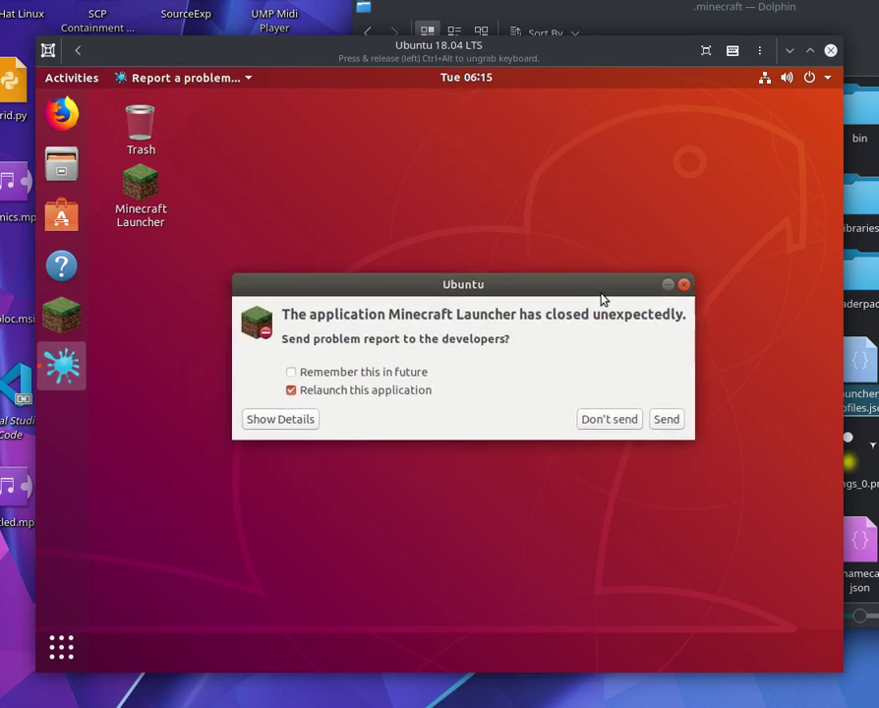
{"action": "left_click", "coordinate": [393, 391]}
{"action": "left_click", "coordinate": [398, 374]}
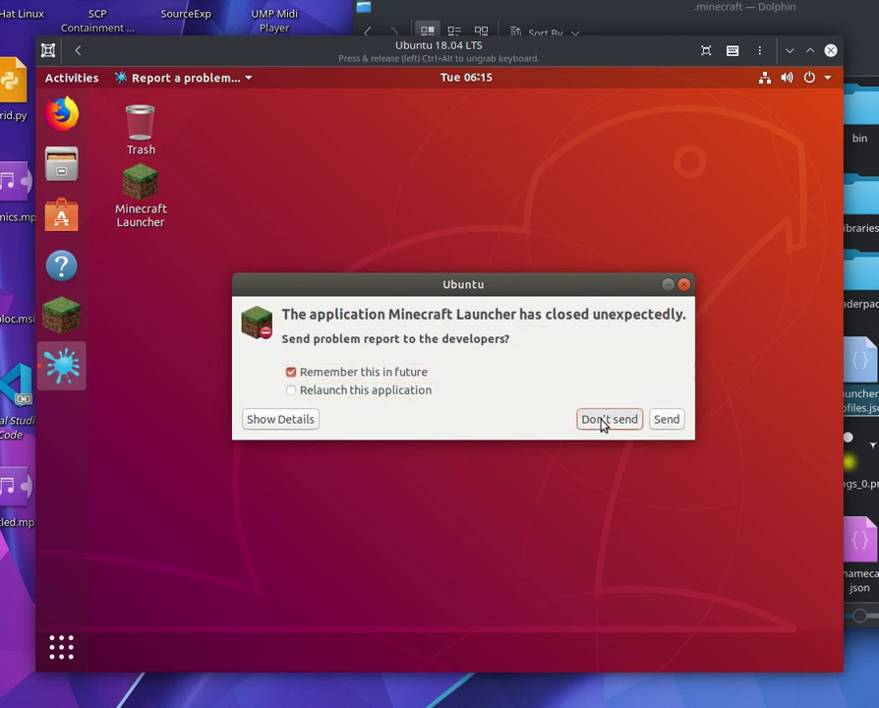
{"action": "left_click", "coordinate": [604, 422]}
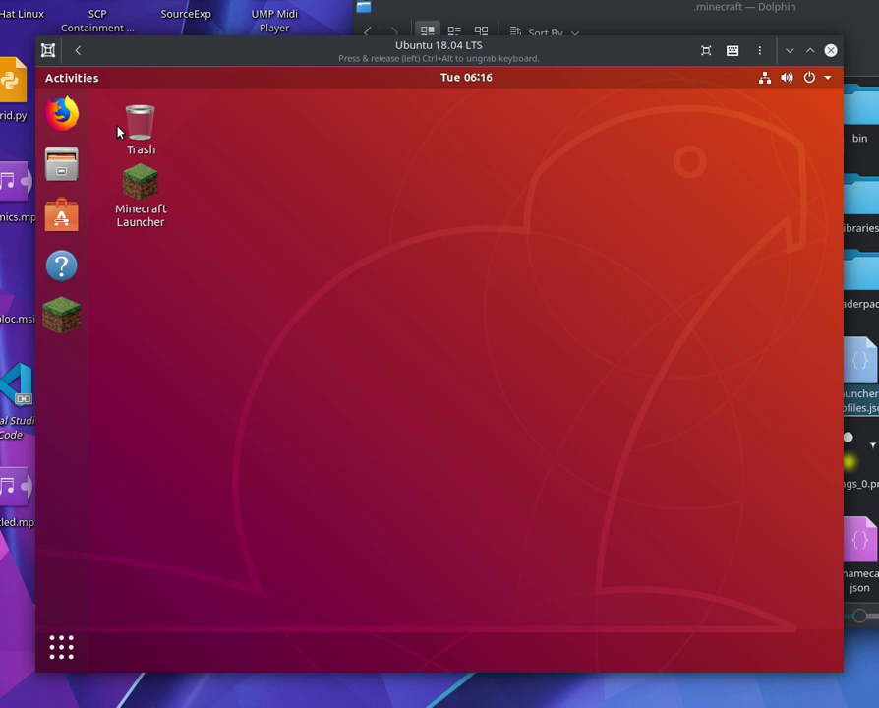
Step: Start Minecraft Launcher from the desktop and continue without logging in
{"action": "double_click", "coordinate": [141, 189]}
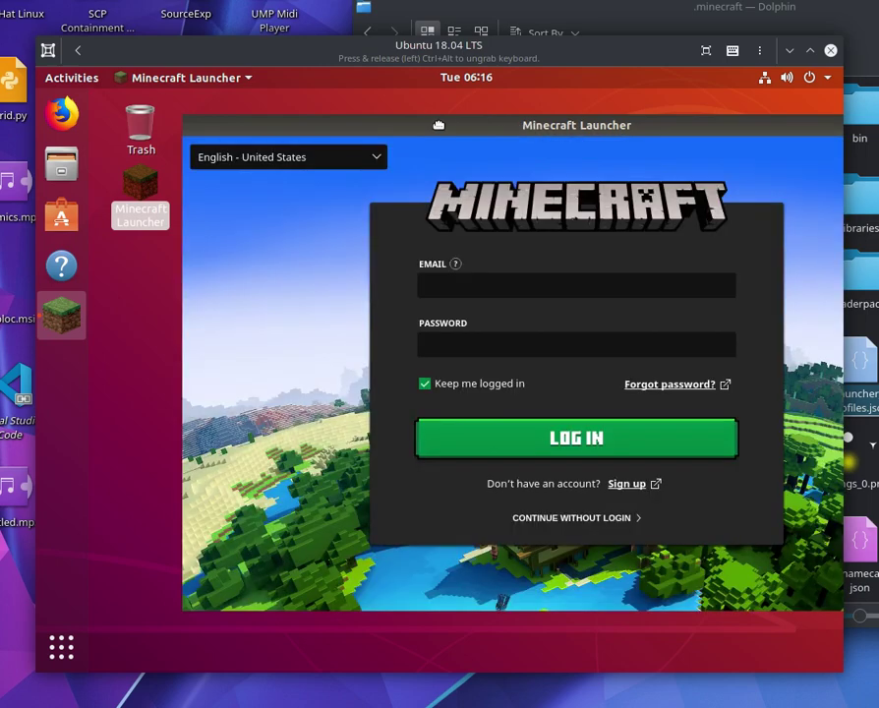
{"action": "left_click_drag", "start_coordinate": [438, 125], "coordinate": [347, 121]}
{"action": "left_click", "coordinate": [412, 287]}
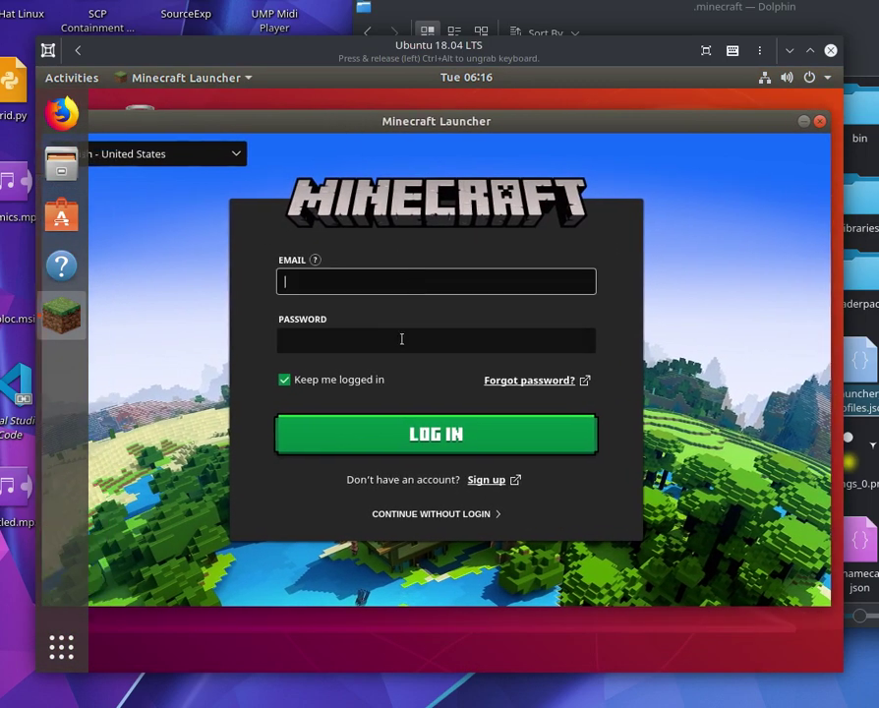
{"action": "left_click", "coordinate": [489, 339]}
{"action": "left_click", "coordinate": [480, 301]}
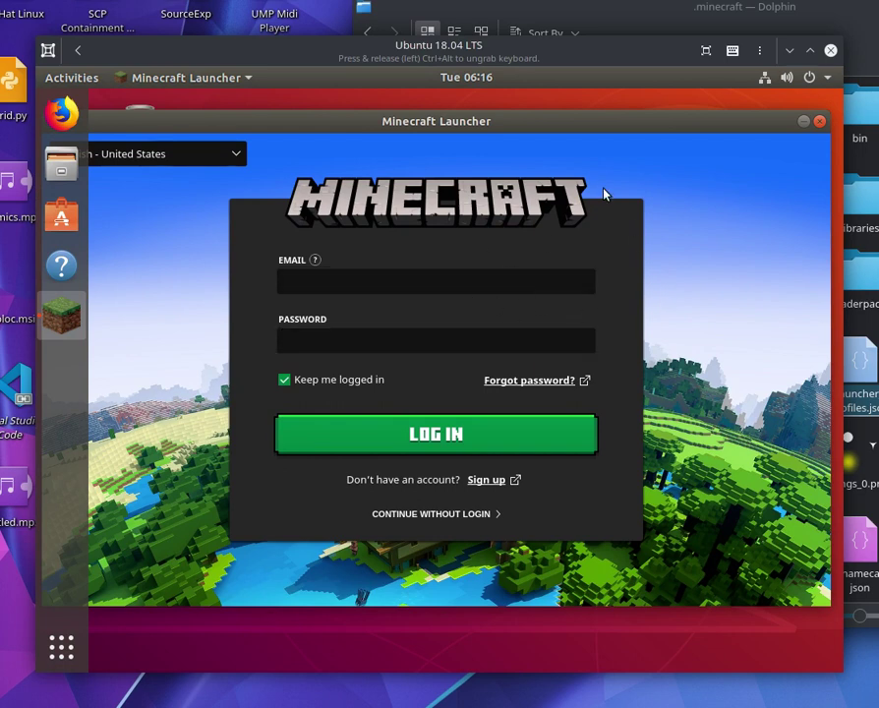
{"action": "left_click", "coordinate": [452, 516]}
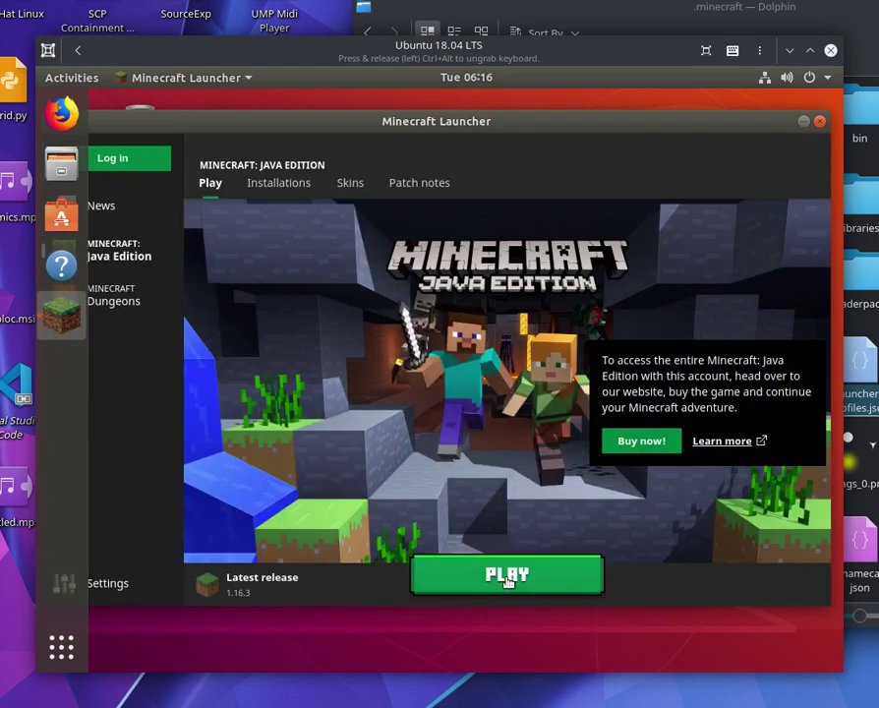
Step: Try PLAY and the log-in form, then close both prompts to stay on the Play page
{"action": "left_click", "coordinate": [508, 581]}
{"action": "left_click", "coordinate": [808, 159]}
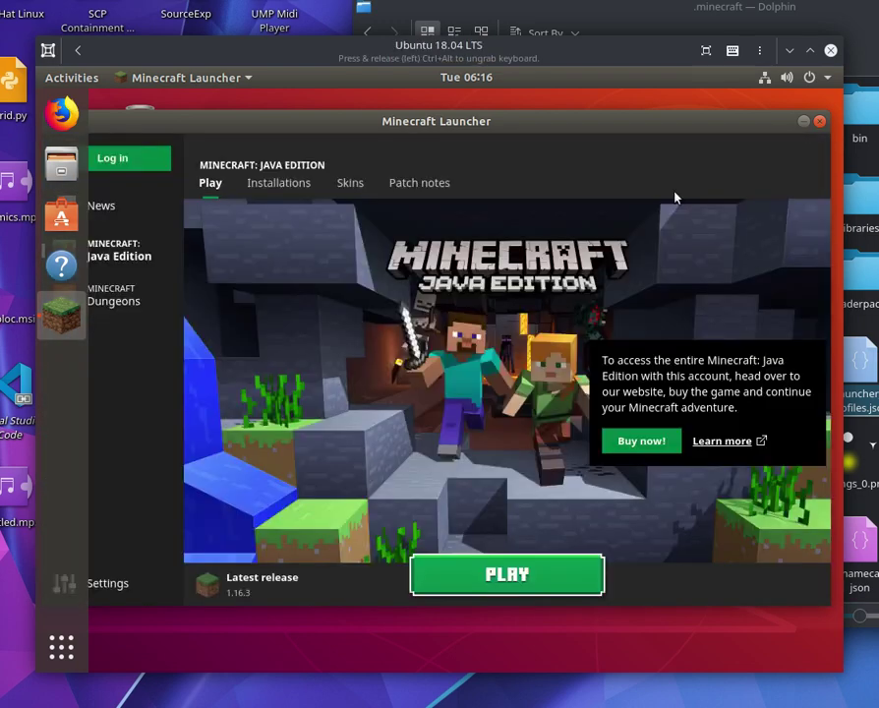
{"action": "left_click", "coordinate": [157, 169]}
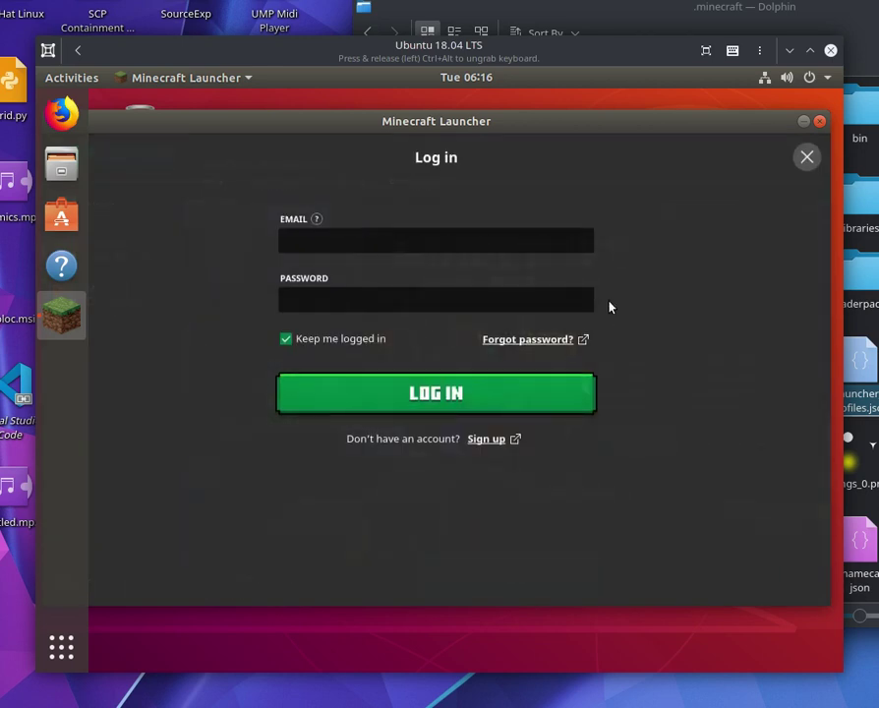
{"action": "left_click", "coordinate": [821, 122]}
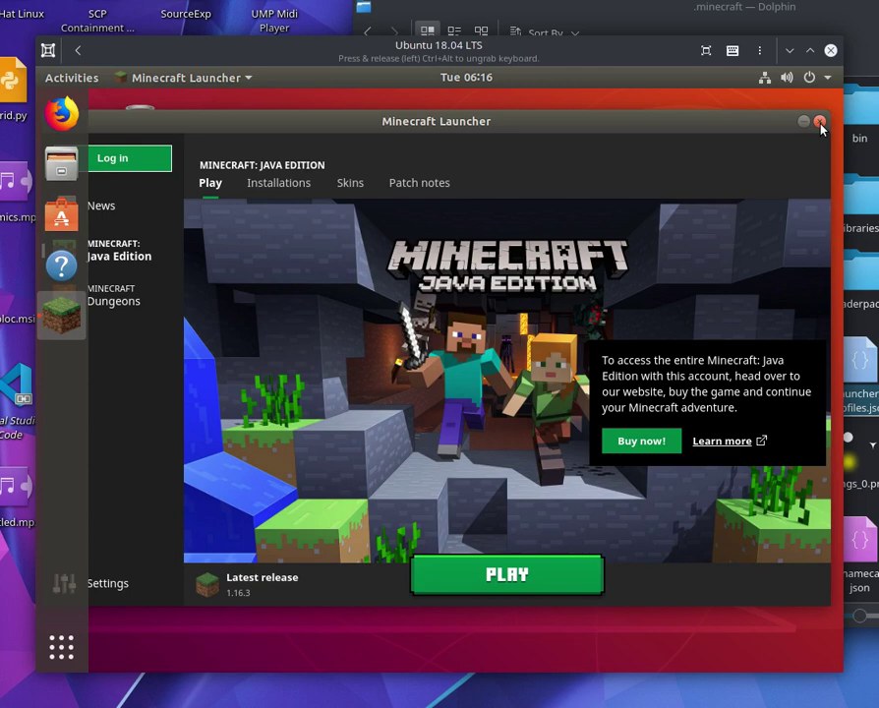
Step: Close the launcher and open the hidden /home/focal/.minecraft folder in Files
{"action": "left_click", "coordinate": [821, 122]}
{"action": "left_click", "coordinate": [61, 165]}
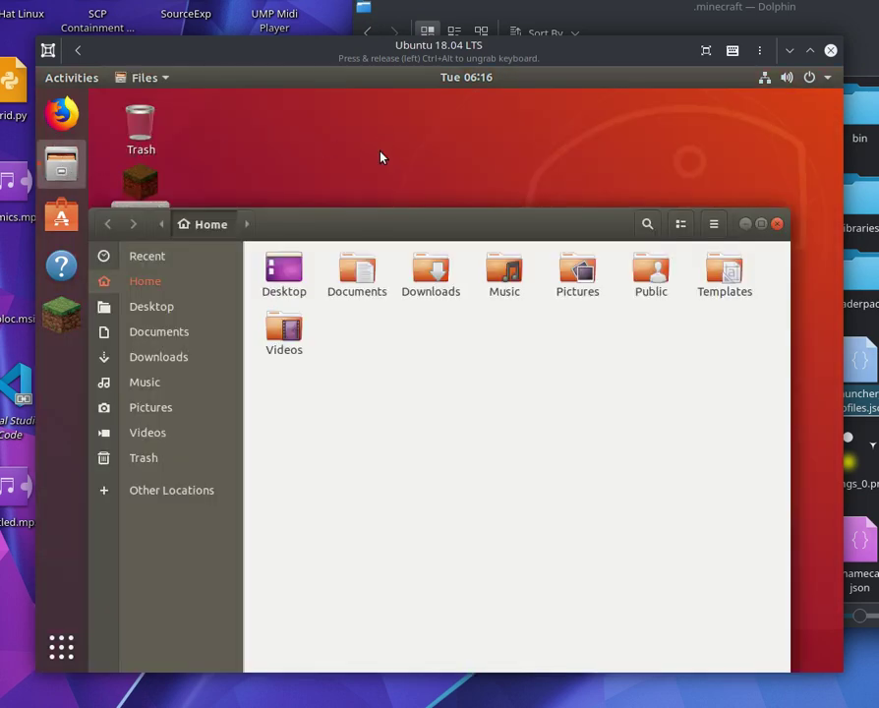
{"action": "key", "text": "ctrl+l"}
{"action": "key", "text": "End"}
{"action": "type", "text": ".minecra"}
{"action": "key", "text": "Return"}
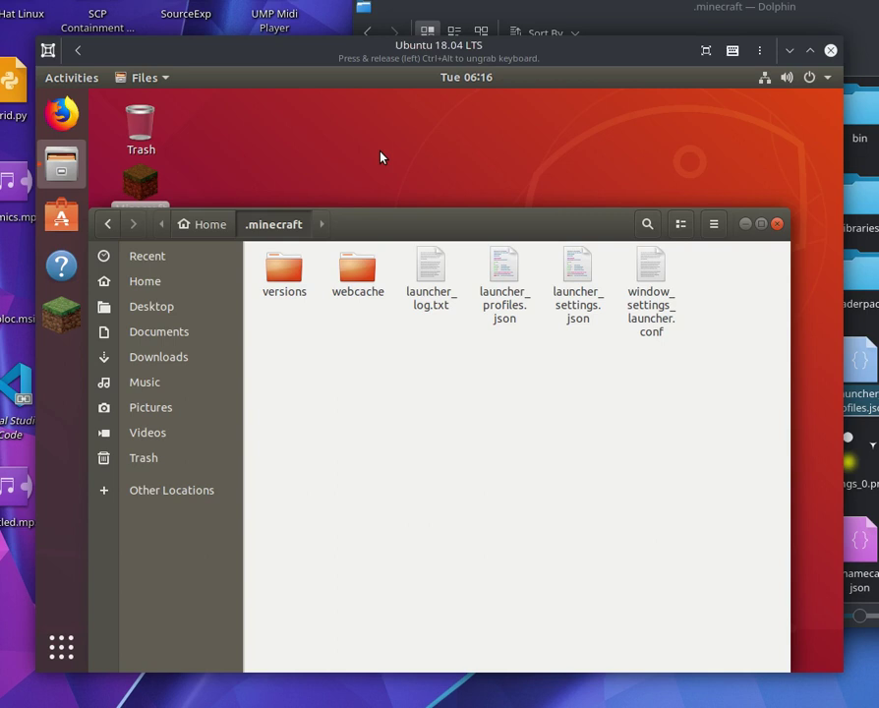
{"action": "double_click", "coordinate": [506, 271]}
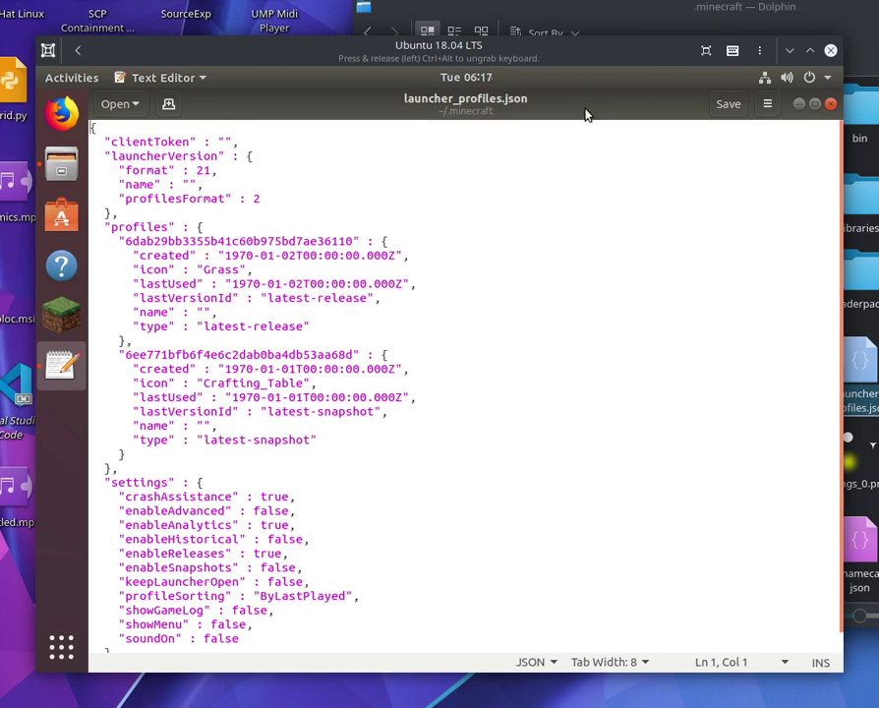
{"action": "left_click_drag", "start_coordinate": [586, 114], "coordinate": [497, 120]}
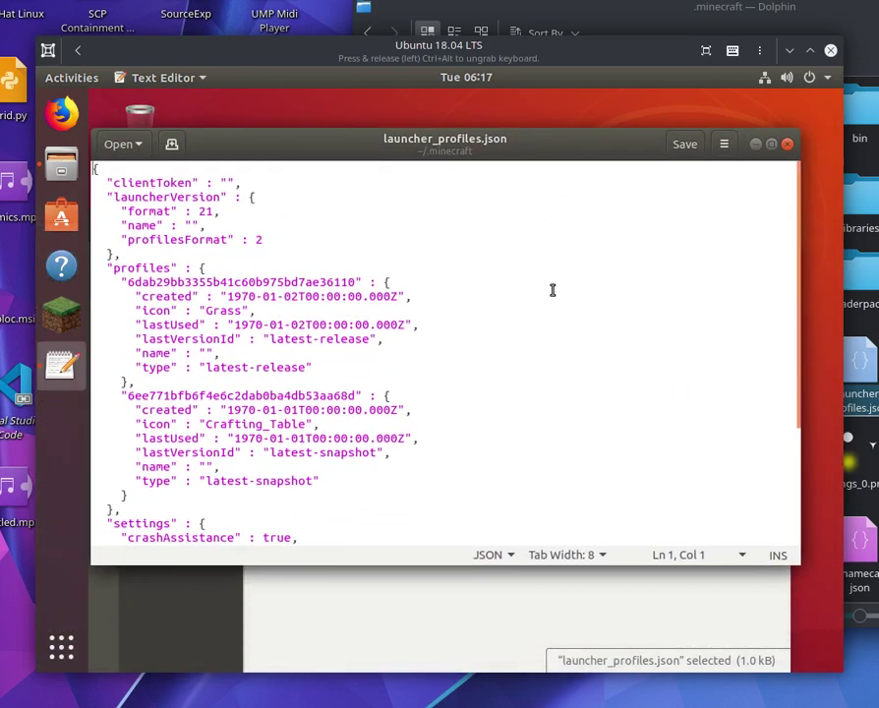
{"action": "left_click", "coordinate": [788, 145]}
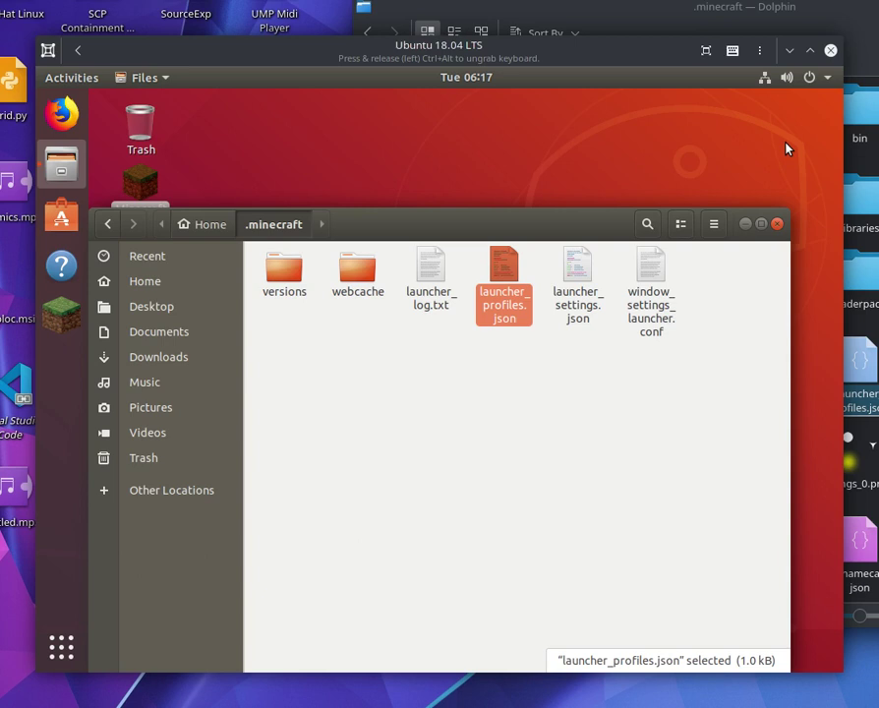
Step: Copy the host's launcher_profiles.json into the VM's Downloads folder and clear the copy notices
{"action": "left_click", "coordinate": [504, 436]}
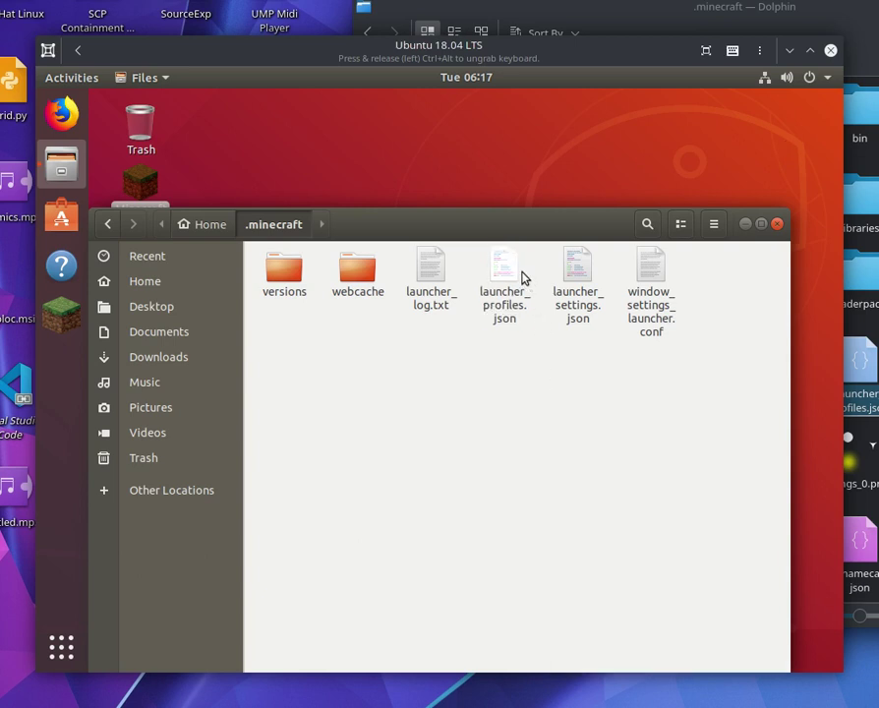
{"action": "left_click", "coordinate": [515, 262]}
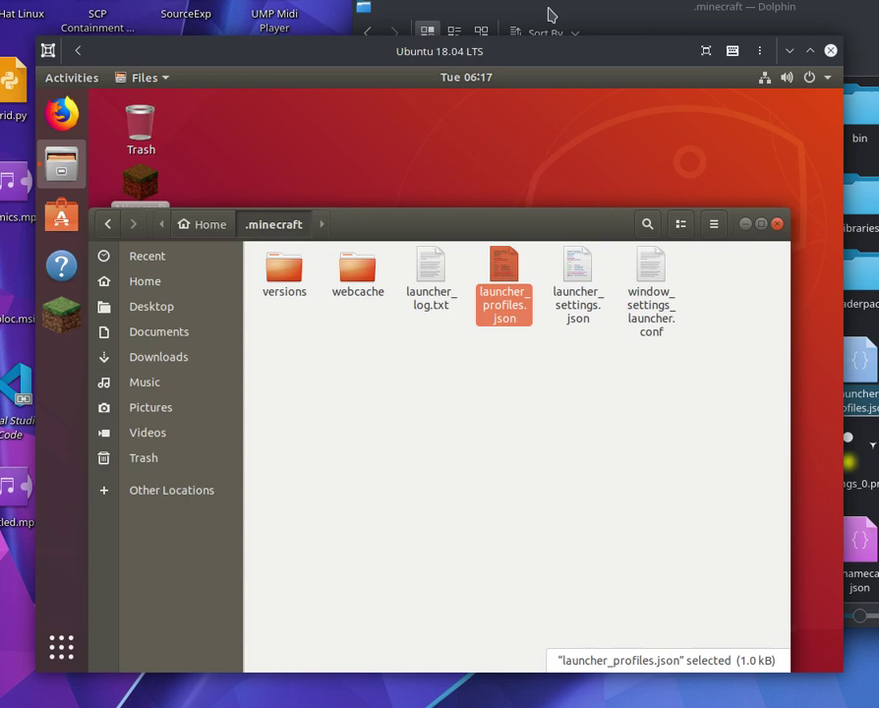
{"action": "left_click_drag", "start_coordinate": [550, 15], "coordinate": [464, 12]}
{"action": "left_click_drag", "start_coordinate": [775, 372], "coordinate": [172, 354]}
{"action": "left_click_drag", "start_coordinate": [254, 224], "coordinate": [251, 84]}
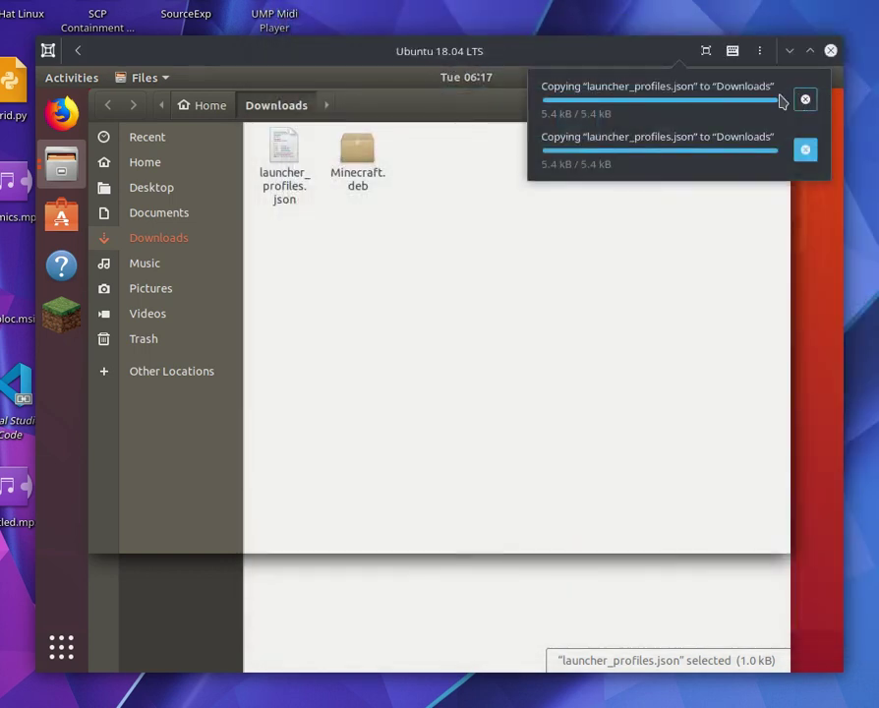
{"action": "left_click", "coordinate": [669, 57]}
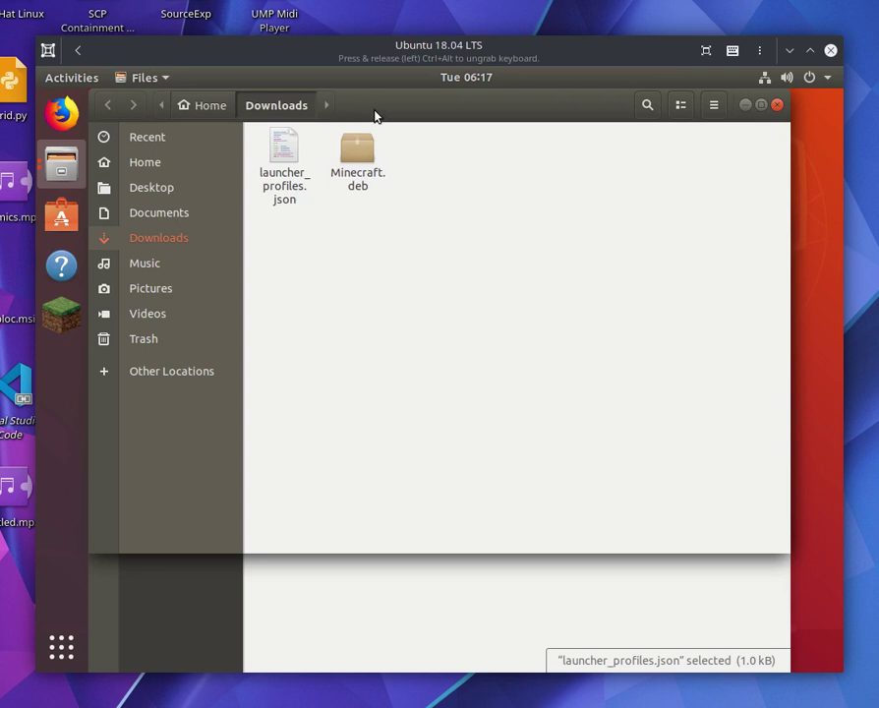
{"action": "left_click_drag", "start_coordinate": [374, 116], "coordinate": [467, 190]}
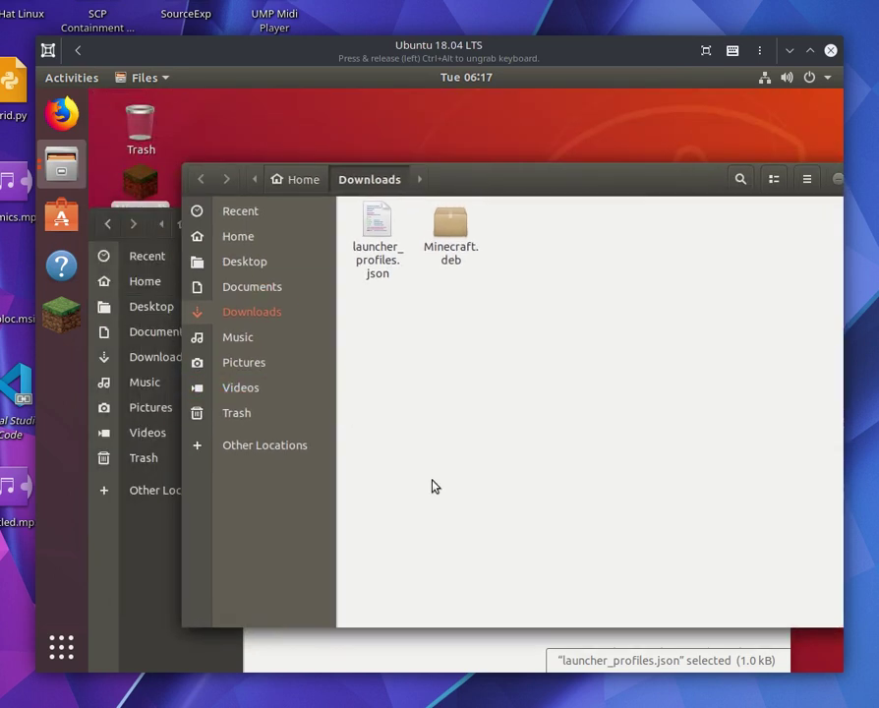
Step: Stop the launcher by running killall minecraft-launcher from the Alt+F2 prompt
{"action": "key", "text": "alt+F2"}
{"action": "type", "text": "killa"}
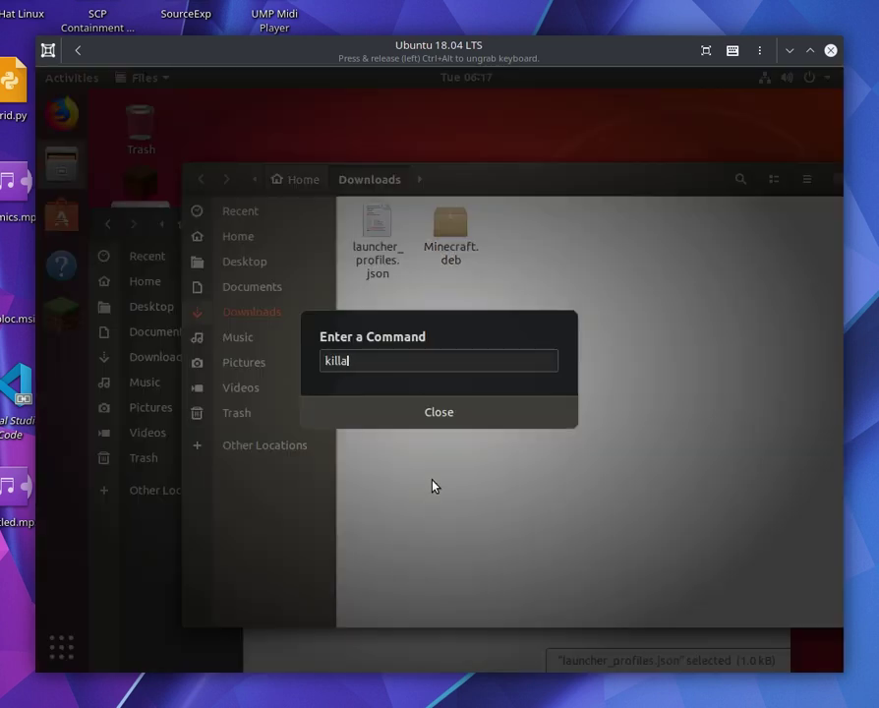
{"action": "type", "text": "ll minecraft-laund"}
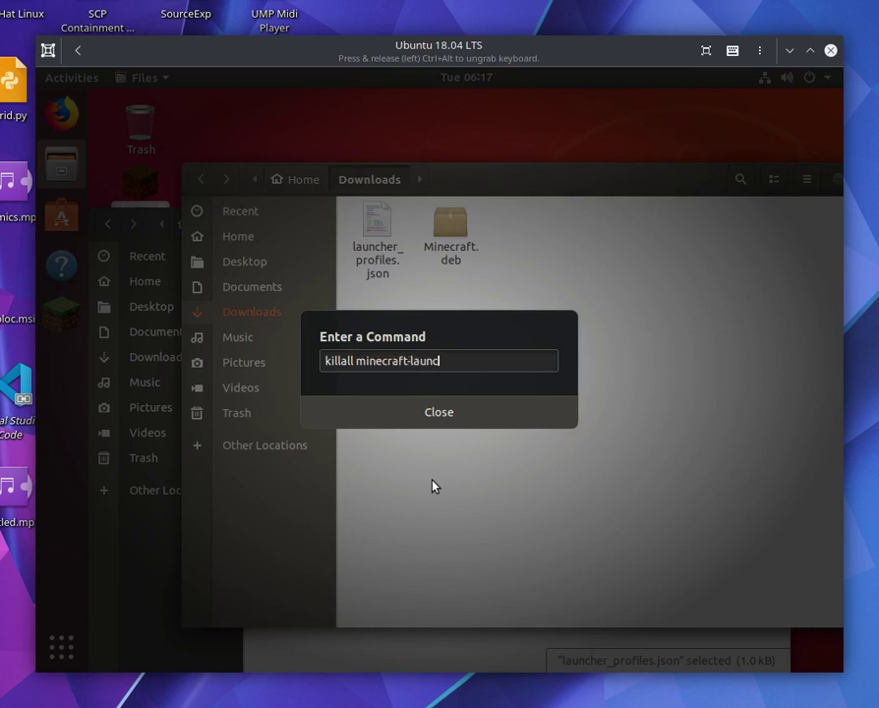
{"action": "type", "text": "her"}
{"action": "key", "text": "Return"}
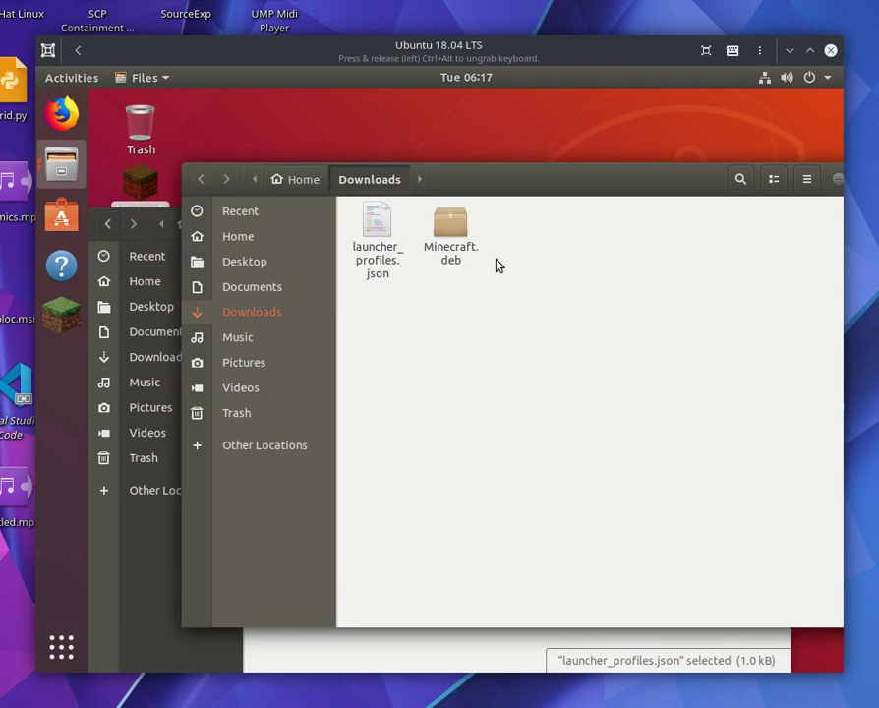
Step: Delete the old launcher_profiles.json in .minecraft and move the Downloads copy in
{"action": "left_click_drag", "start_coordinate": [458, 181], "coordinate": [764, 175]}
{"action": "left_click_drag", "start_coordinate": [412, 228], "coordinate": [322, 269]}
{"action": "left_click", "coordinate": [394, 464]}
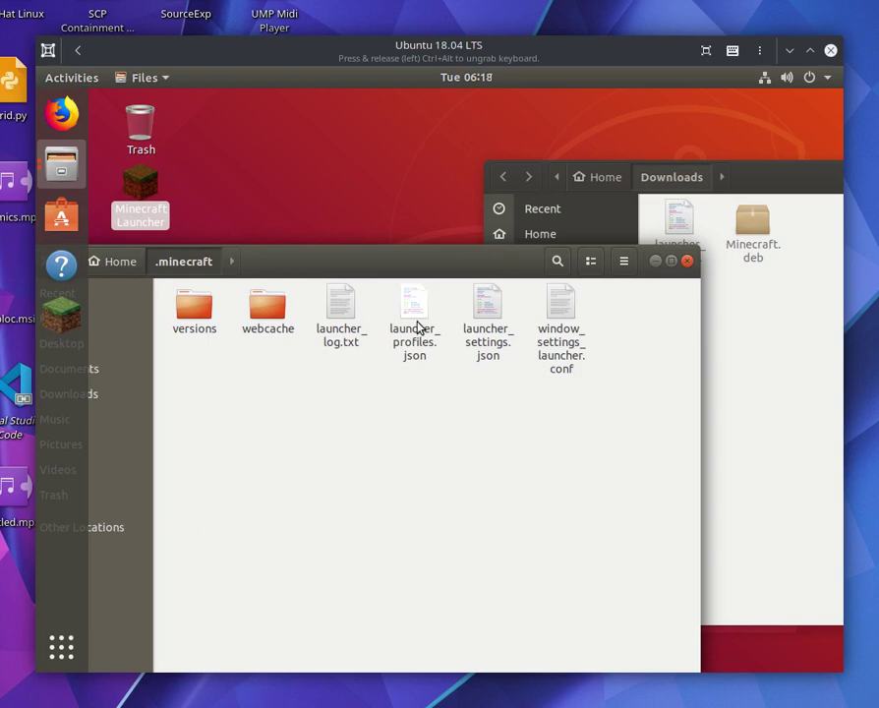
{"action": "left_click", "coordinate": [417, 328]}
{"action": "key", "text": "Delete"}
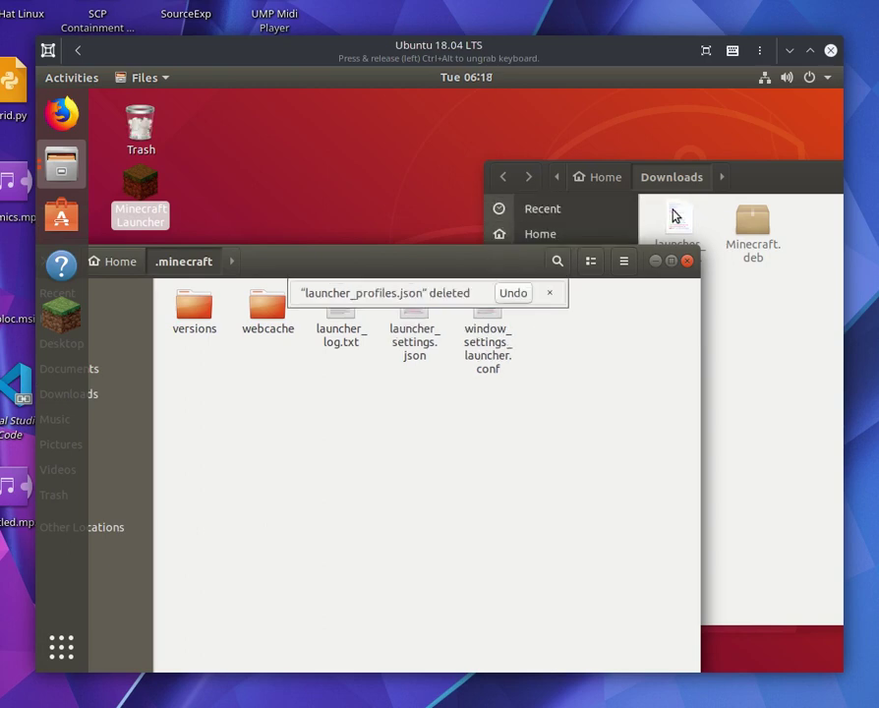
{"action": "left_click_drag", "start_coordinate": [676, 216], "coordinate": [340, 428]}
{"action": "left_click", "coordinate": [340, 431]}
Step: Close the .minecraft and Downloads windows
{"action": "left_click", "coordinate": [689, 262]}
{"action": "left_click_drag", "start_coordinate": [781, 187], "coordinate": [183, 278]}
{"action": "left_click", "coordinate": [627, 263]}
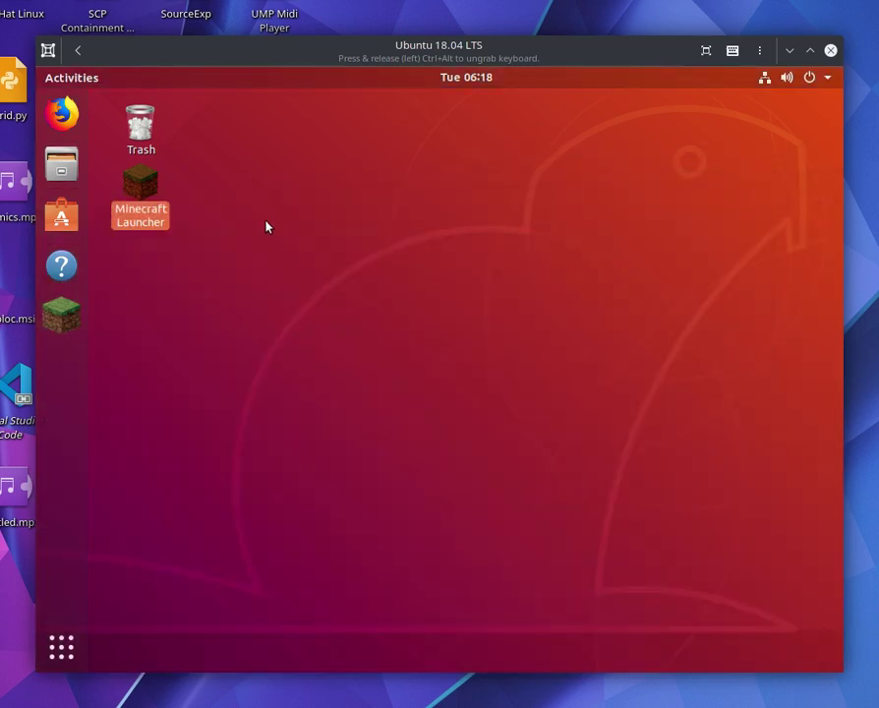
Step: Relaunch Minecraft Launcher and check the account menu to confirm it is signed in
{"action": "left_click", "coordinate": [185, 211]}
{"action": "double_click", "coordinate": [157, 202]}
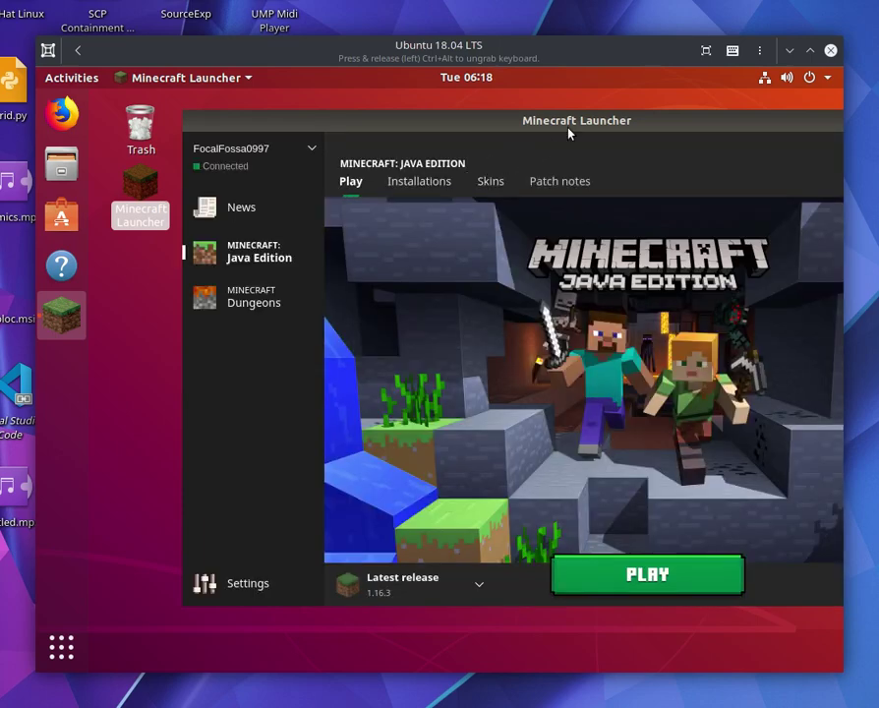
{"action": "left_click_drag", "start_coordinate": [609, 122], "coordinate": [434, 150]}
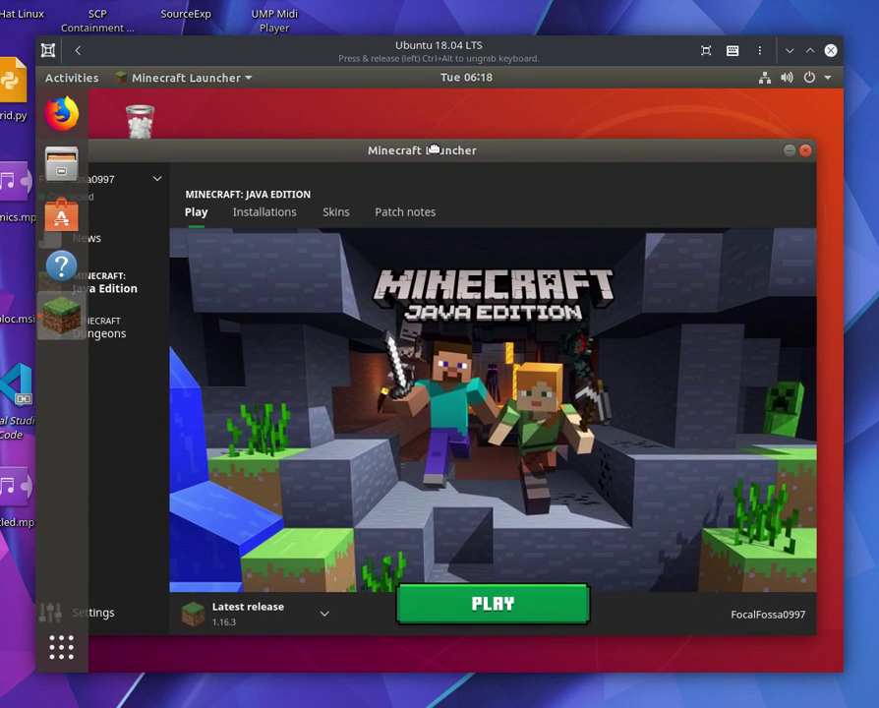
{"action": "left_click", "coordinate": [118, 181]}
{"action": "left_click_drag", "start_coordinate": [308, 154], "coordinate": [499, 147]}
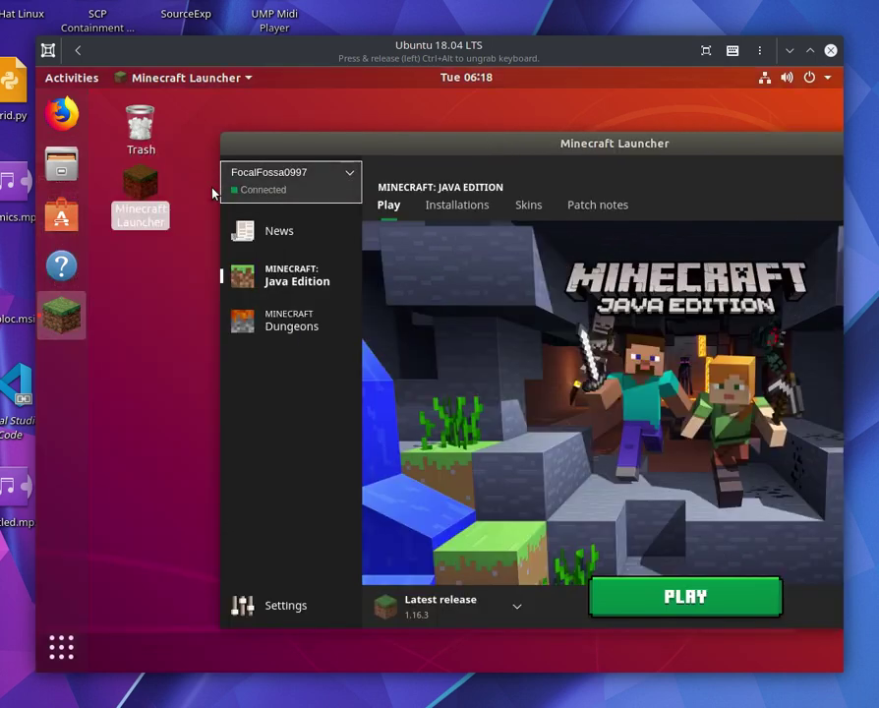
{"action": "left_click", "coordinate": [279, 188]}
{"action": "left_click", "coordinate": [307, 174]}
Step: Start the 1.16.3 latest release, which fails with a directory-creation error
{"action": "left_click", "coordinate": [293, 193]}
{"action": "left_click", "coordinate": [293, 193]}
{"action": "left_click_drag", "start_coordinate": [574, 143], "coordinate": [391, 121]}
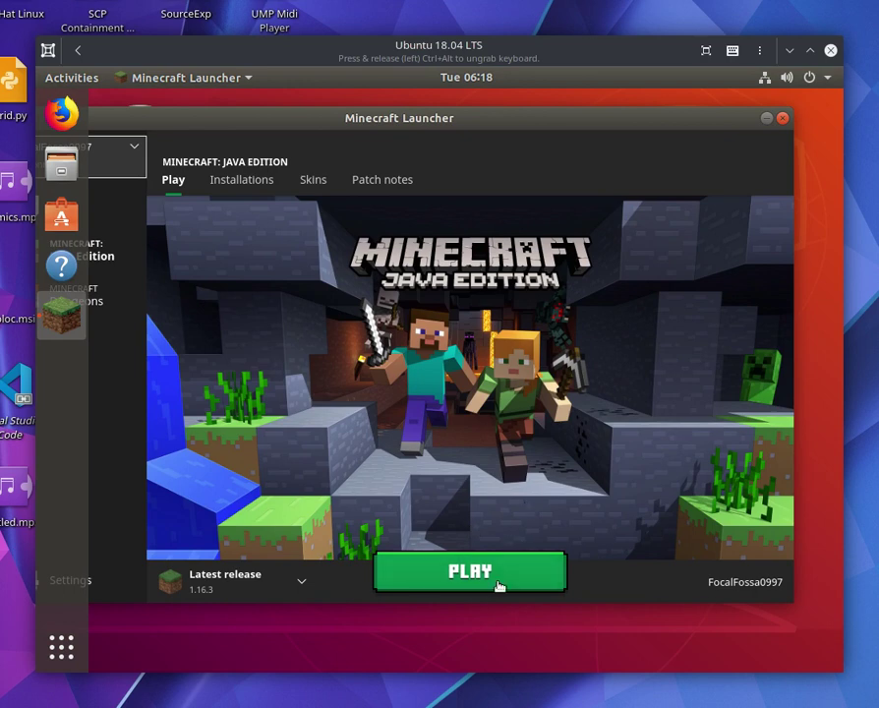
{"action": "left_click", "coordinate": [498, 586]}
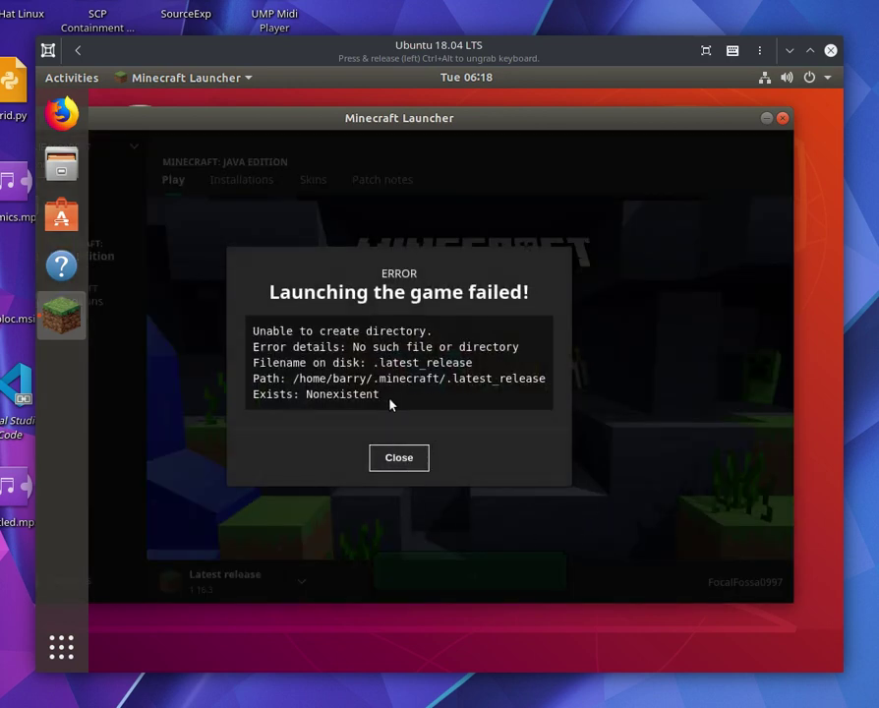
Step: Dismiss the launch-failed error and quit Minecraft Launcher
{"action": "left_click_drag", "start_coordinate": [251, 330], "coordinate": [369, 394]}
{"action": "left_click", "coordinate": [392, 432]}
{"action": "key", "text": "Escape"}
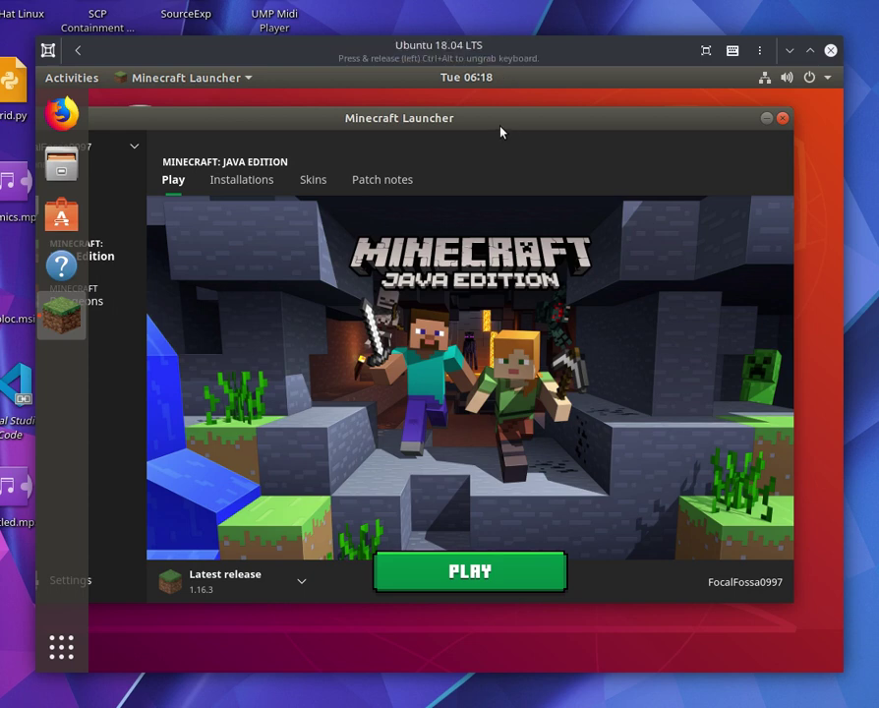
{"action": "left_click_drag", "start_coordinate": [363, 120], "coordinate": [390, 123]}
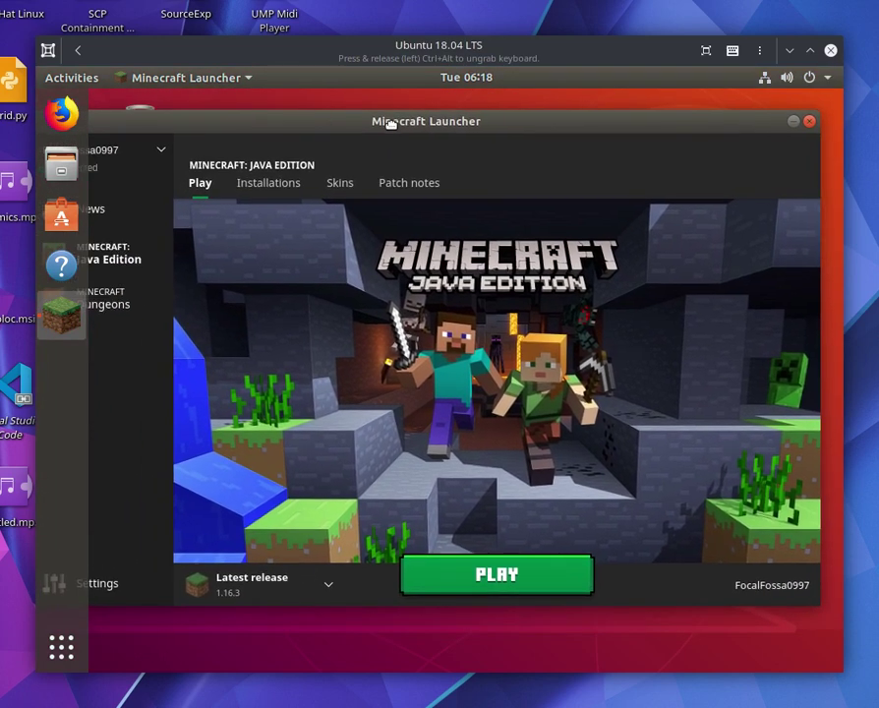
{"action": "left_click", "coordinate": [809, 122]}
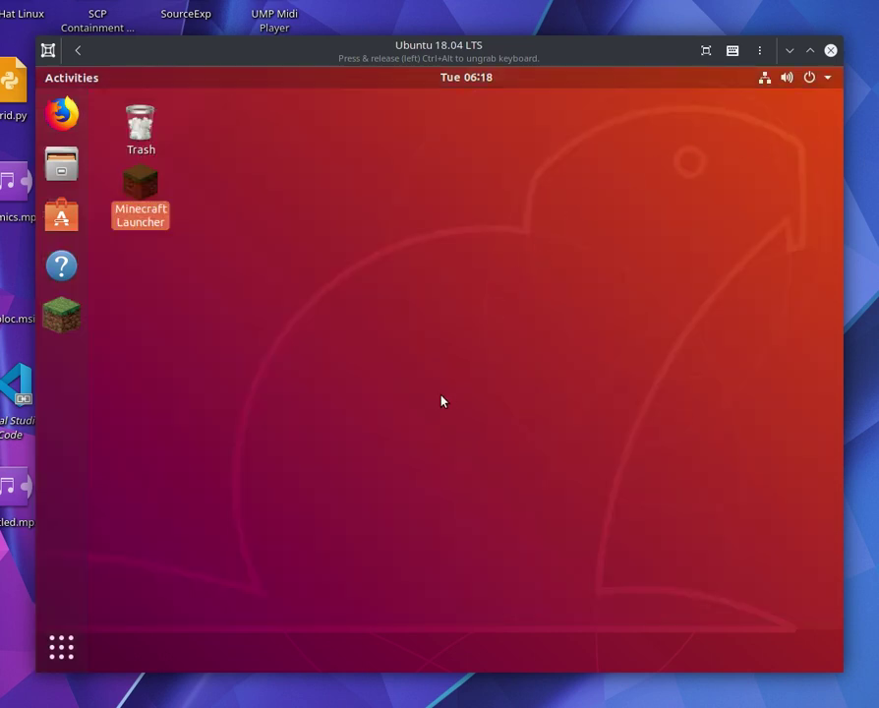